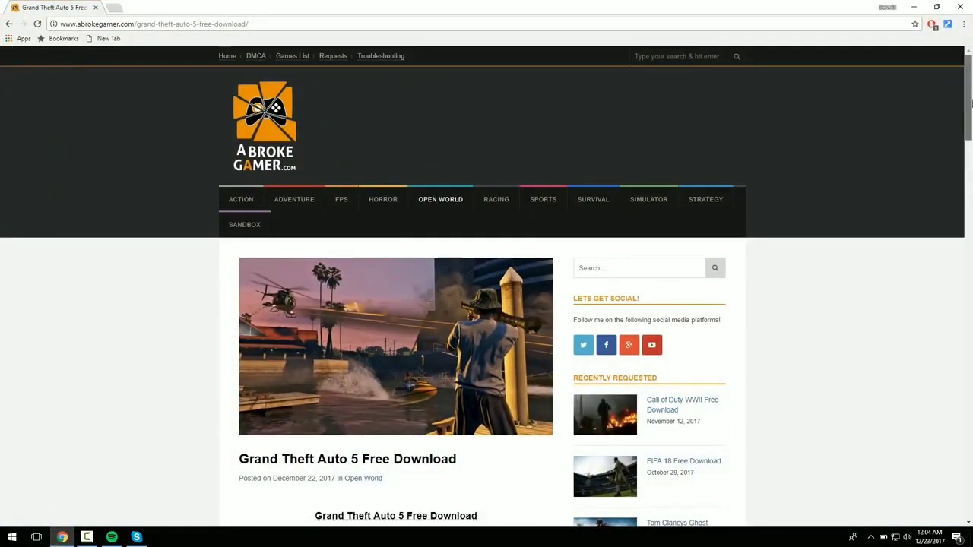
# Download Grand Theft Auto V.zip through the direct download option on the game page, and close the browser
pyautogui.moveTo(970, 105); pyautogui.dragTo(970, 251)
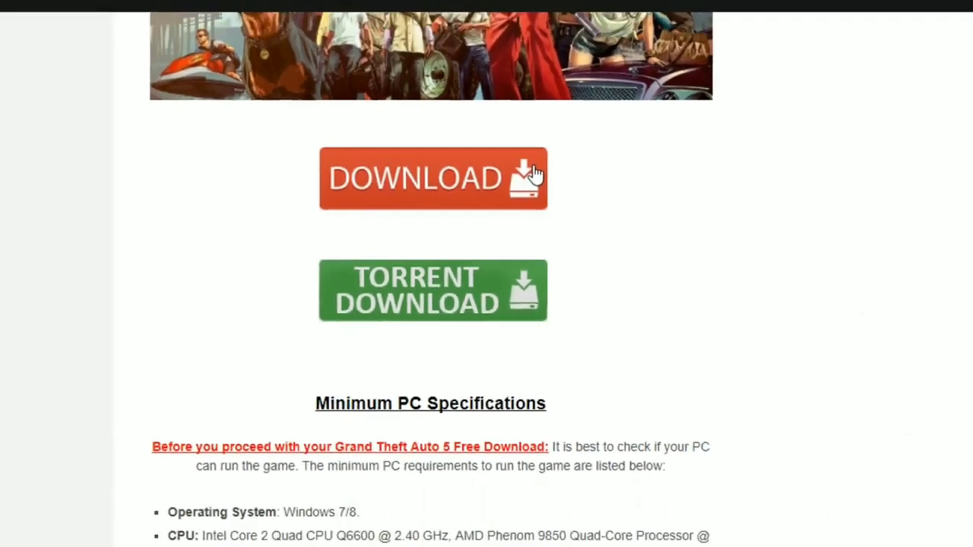
pyautogui.click(597, 163)
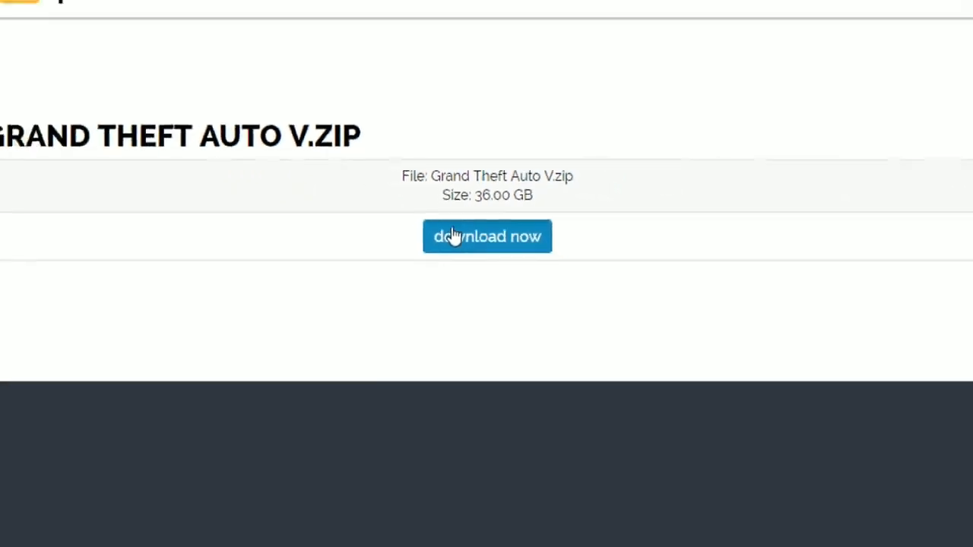
pyautogui.click(449, 237)
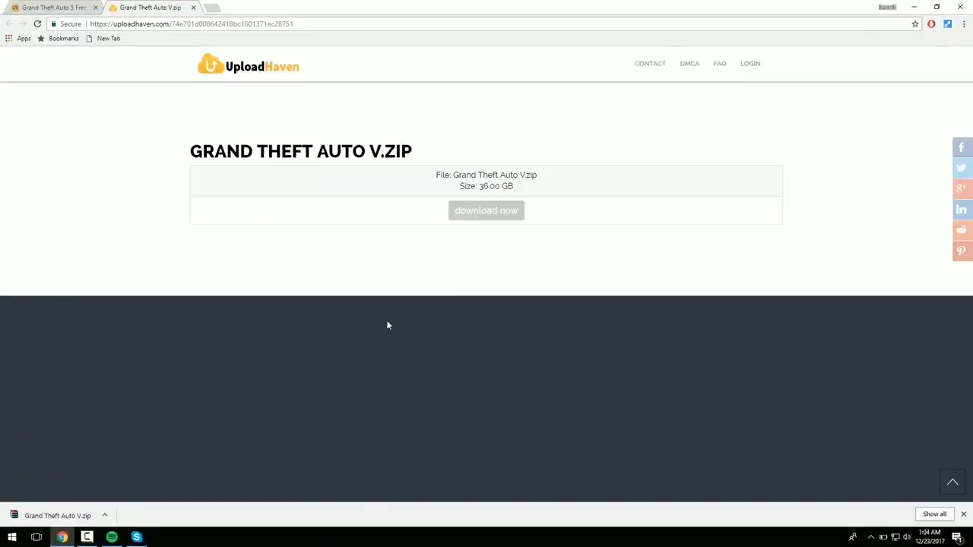
pyautogui.click(960, 6)
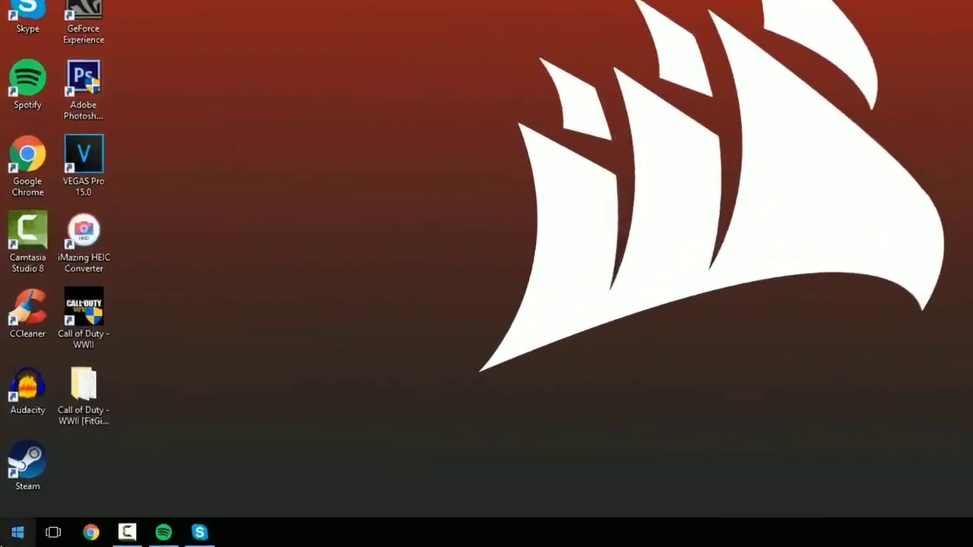
# Find the Downloads folder and move the Grand Theft Auto V archive from it to the desktop, closing the folder window
pyautogui.click(7, 538)
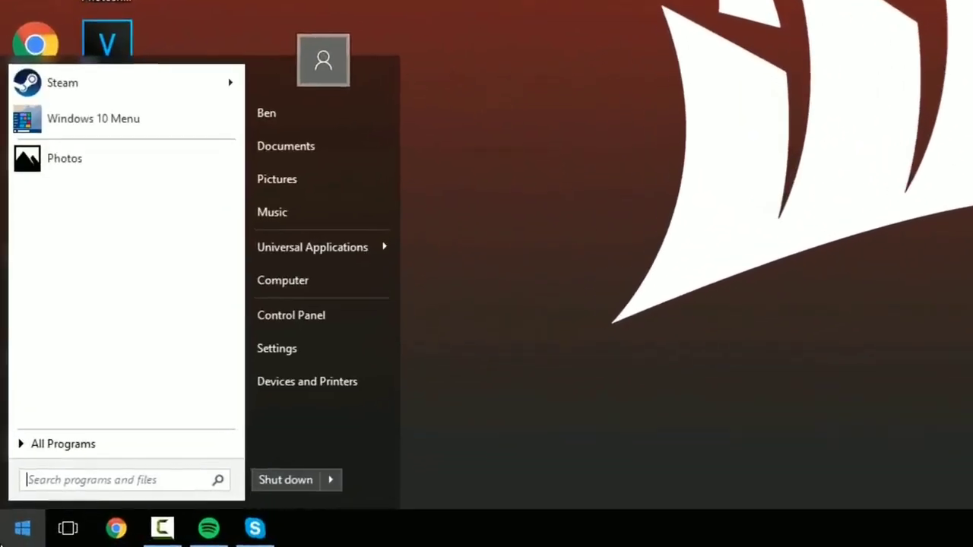
pyautogui.write('downloads')
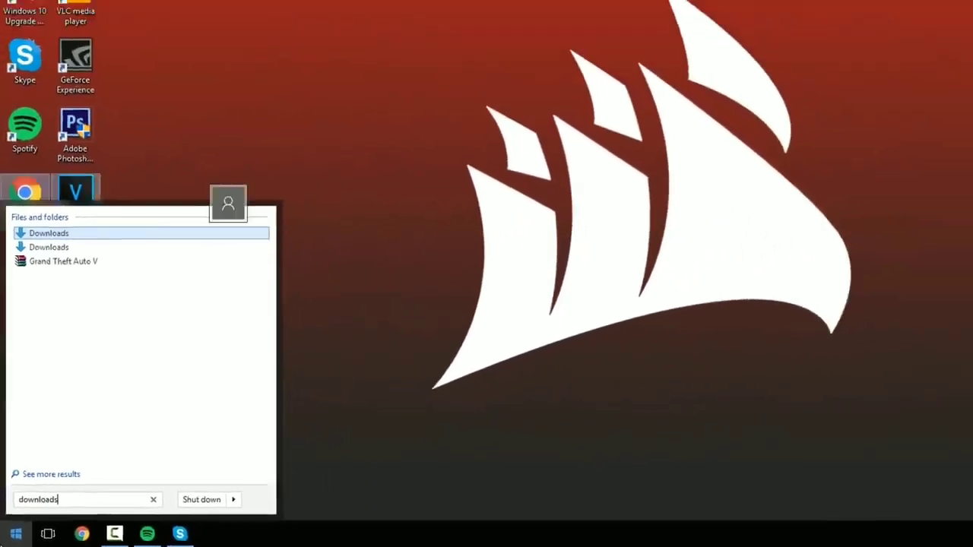
pyautogui.press('Return')
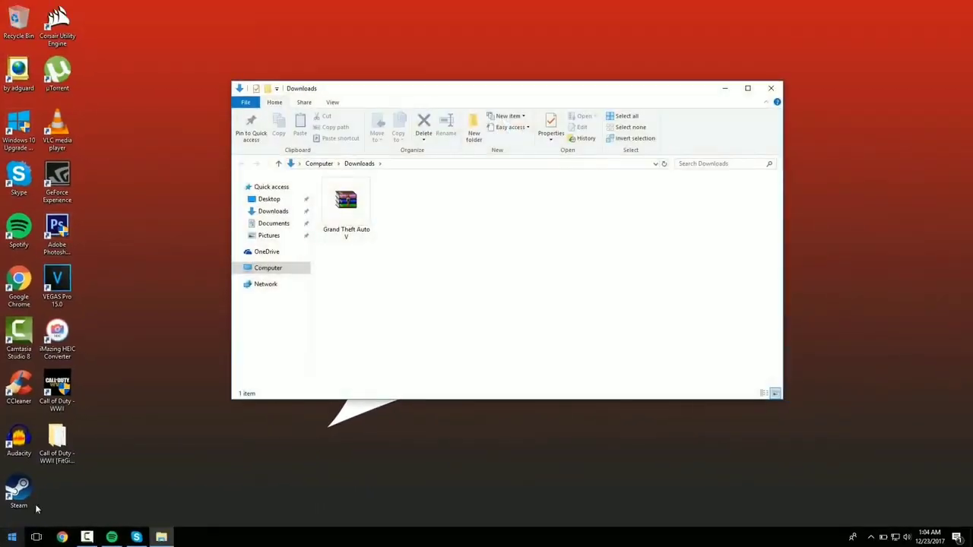
pyautogui.click(357, 199)
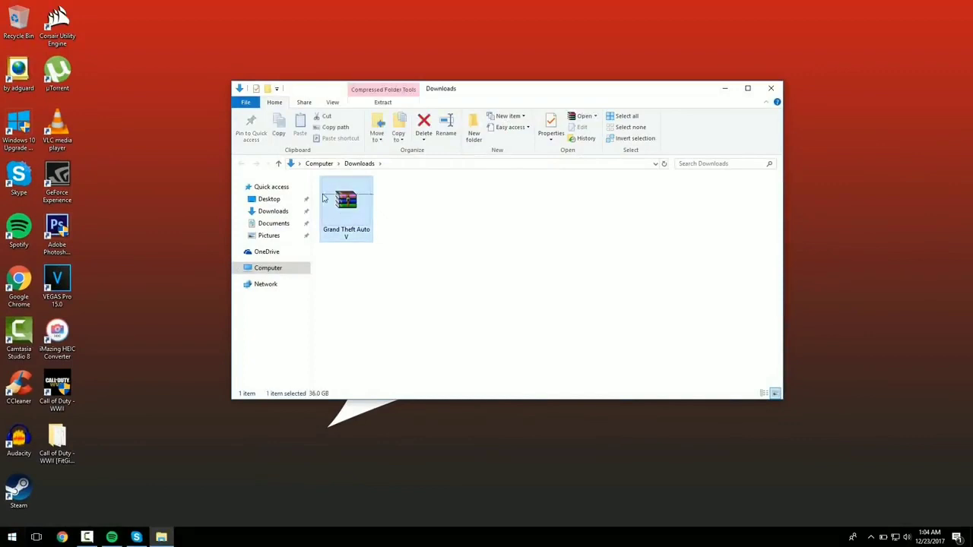
pyautogui.moveTo(334, 196); pyautogui.dragTo(189, 145)
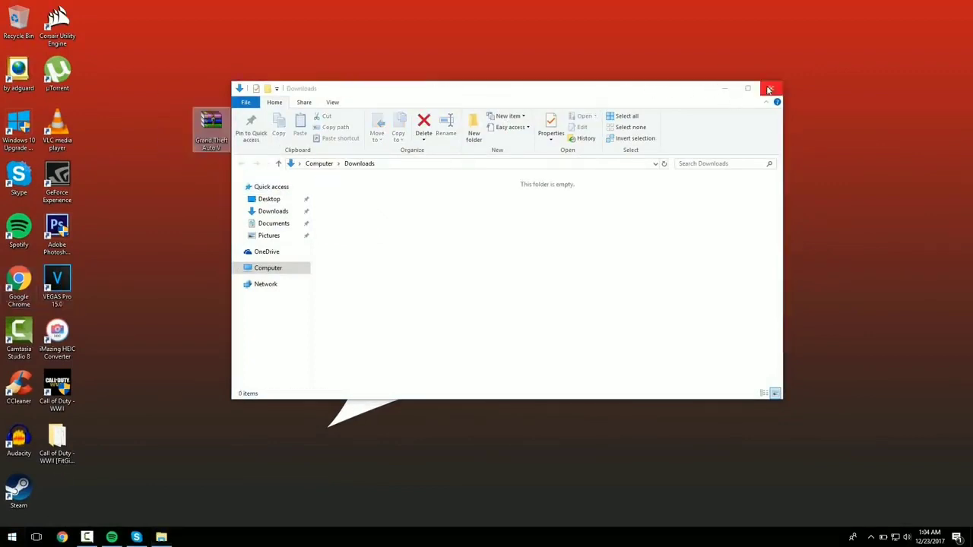
pyautogui.click(771, 88)
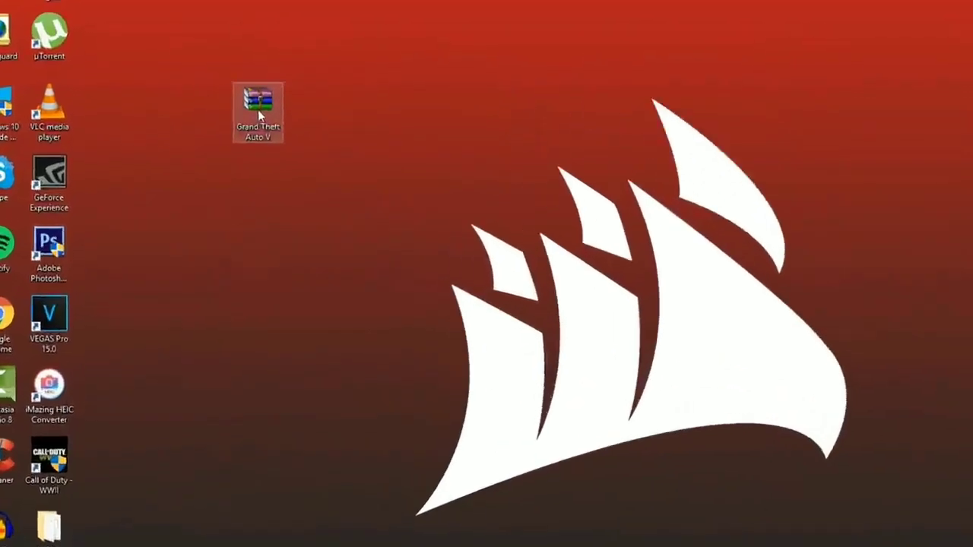
# Extract the archive to its own Grand Theft Auto V folder and run setup-ultra-repack-2.1 from the extracted FitGirl Ultra Repack subfolder
pyautogui.rightClick(257, 110)
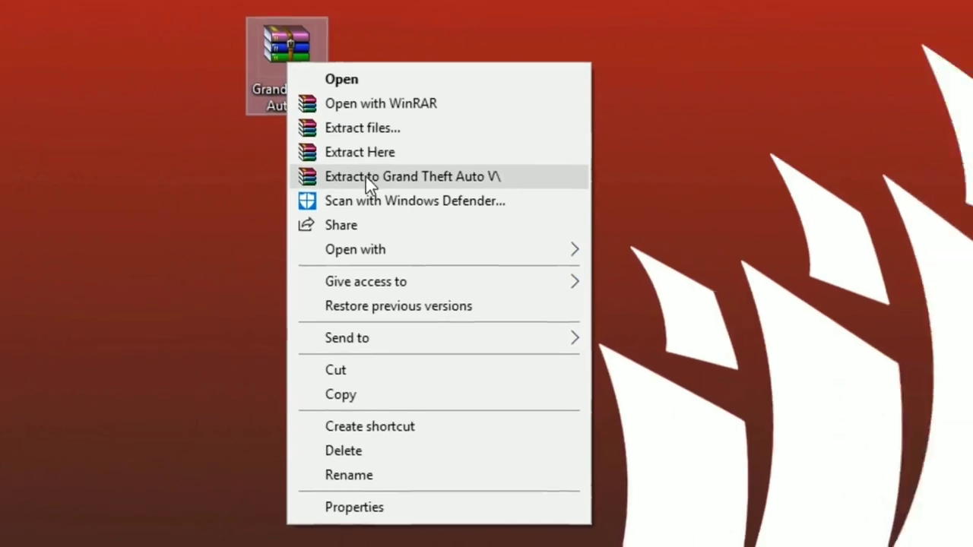
pyautogui.click(446, 183)
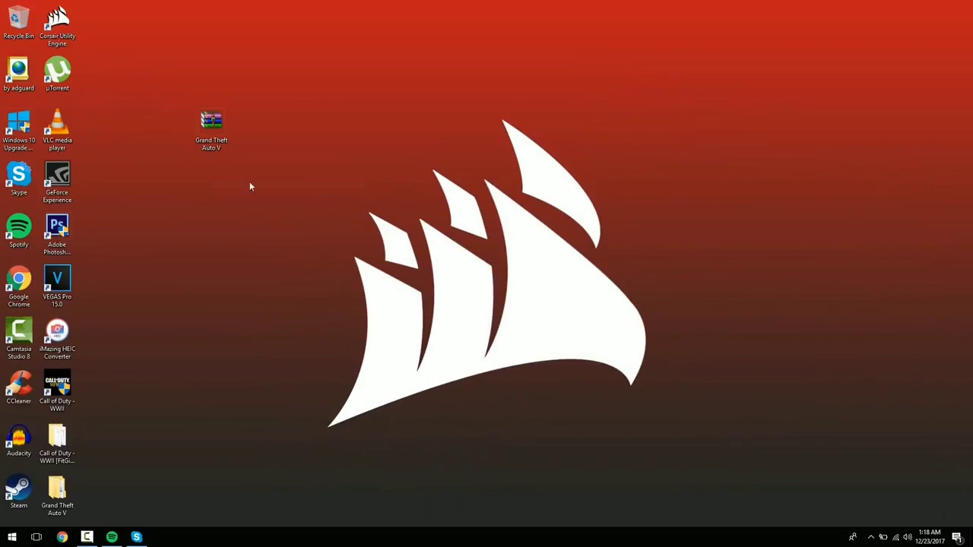
pyautogui.doubleClick(61, 498)
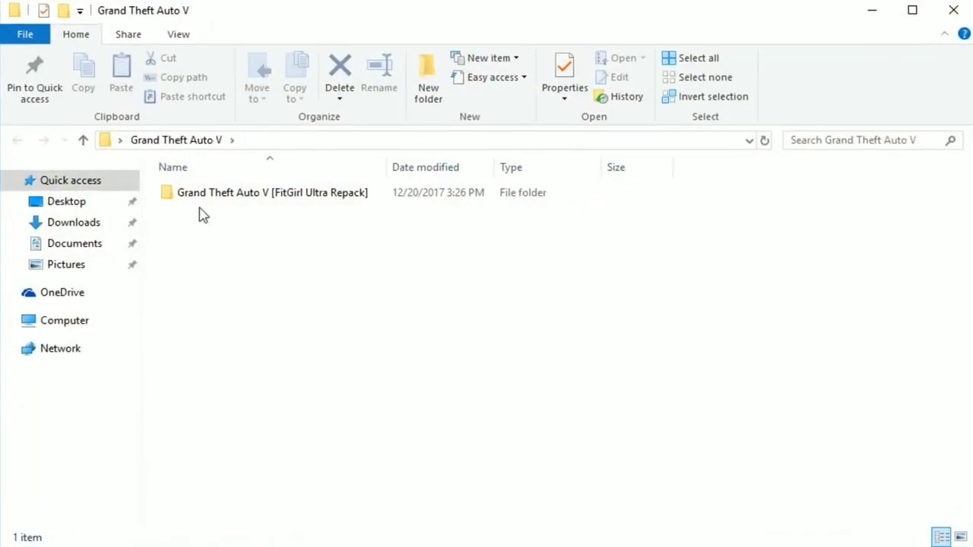
pyautogui.doubleClick(199, 196)
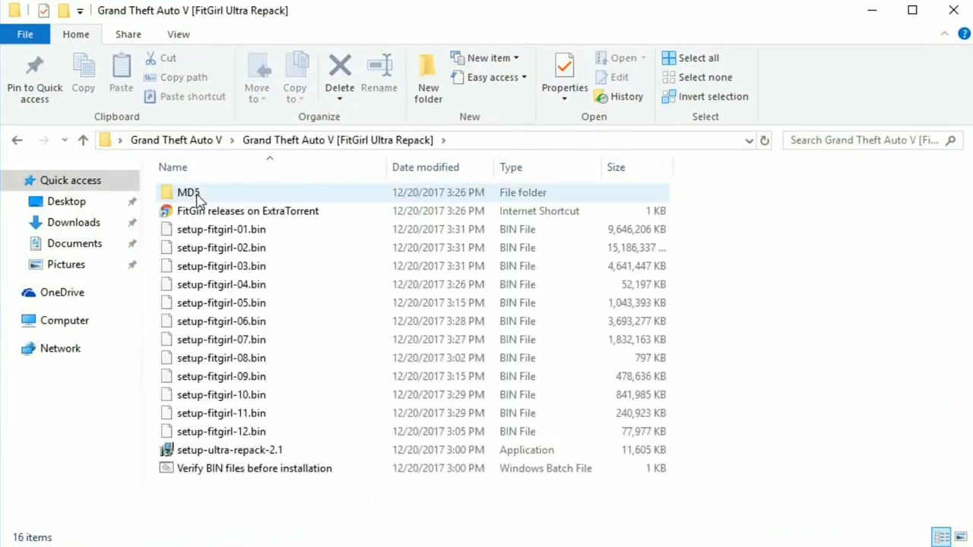
pyautogui.click(235, 453)
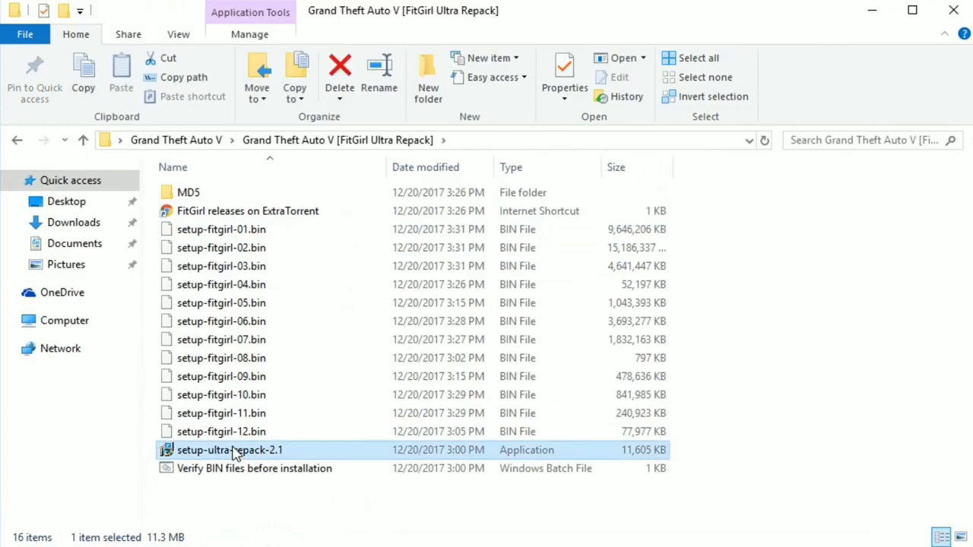
pyautogui.doubleClick(235, 453)
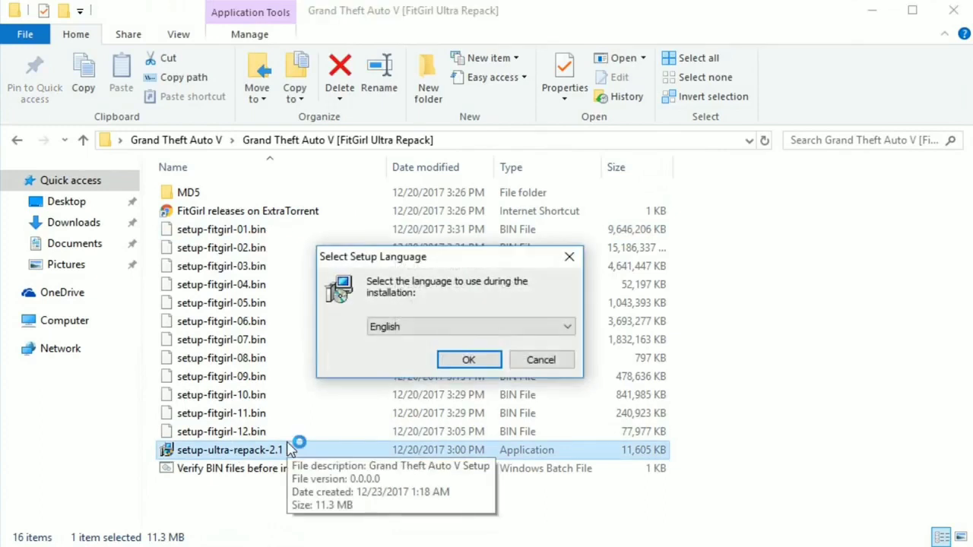
# Install the game in English to C:\Games\Grand Theft Auto V with a desktop icon and the Default Installation components
pyautogui.click(470, 360)
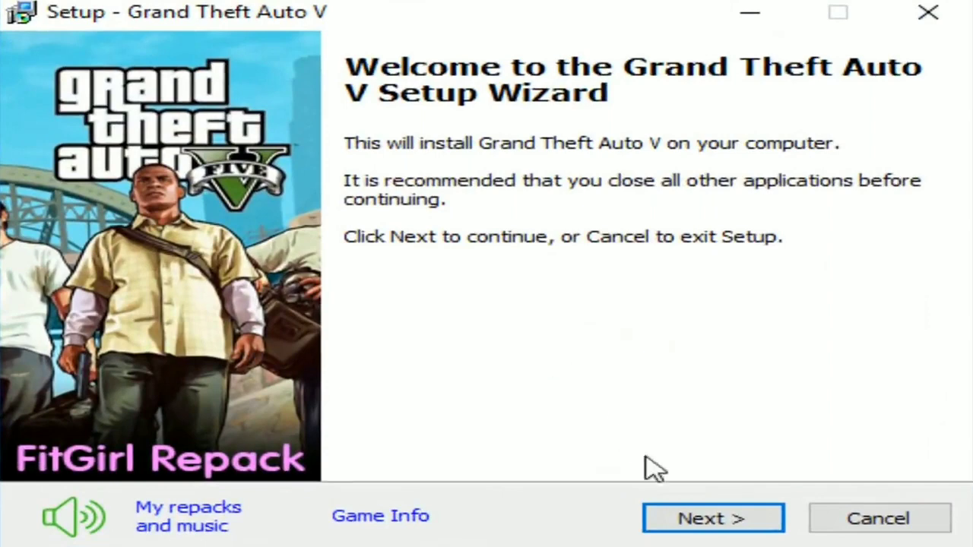
pyautogui.click(696, 523)
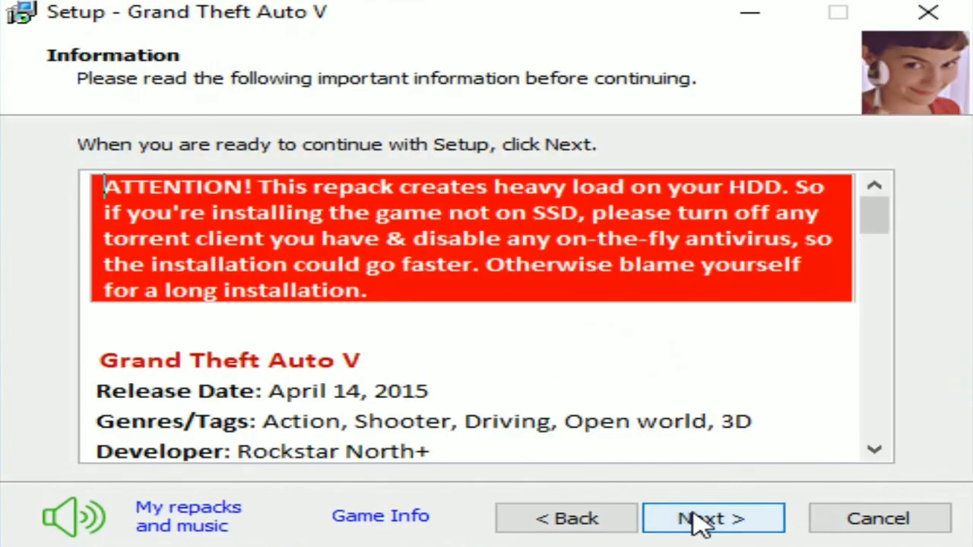
pyautogui.click(694, 514)
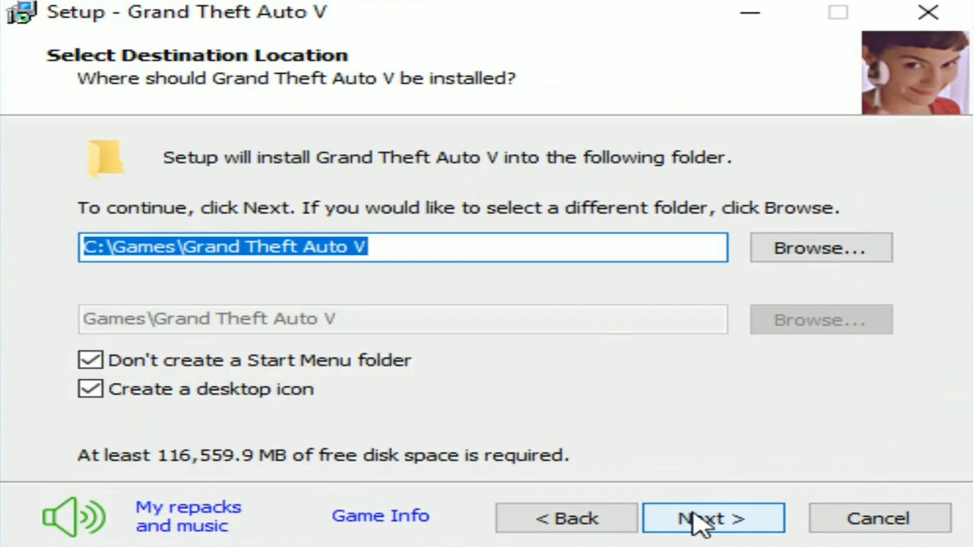
pyautogui.click(701, 521)
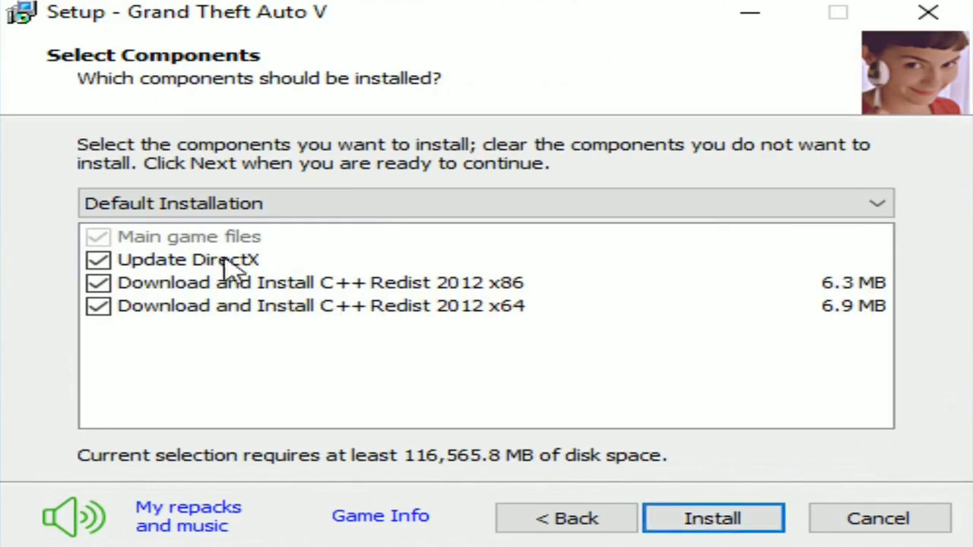
pyautogui.click(701, 521)
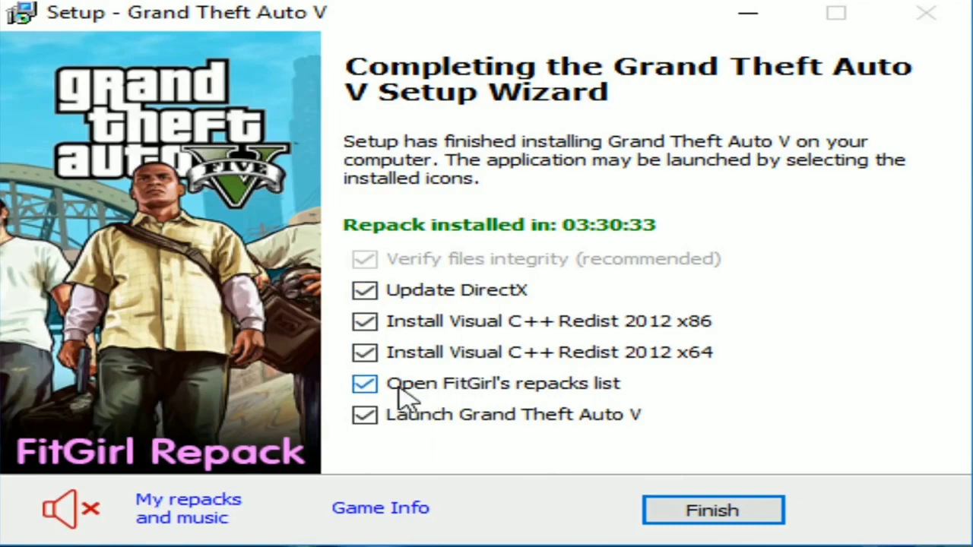
# Finish the setup wizard with Open FitGirl's repacks list disabled, and close the file verification window
pyautogui.click(365, 386)
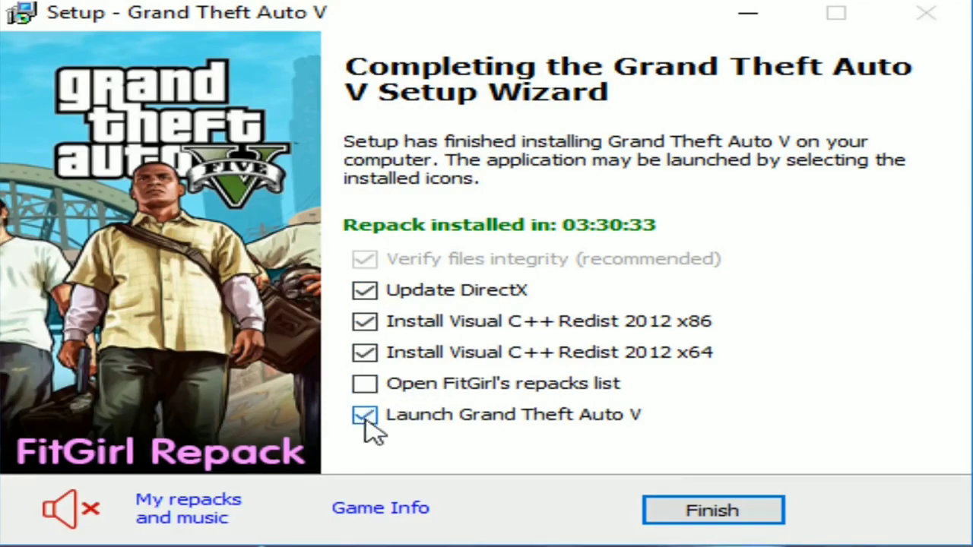
pyautogui.click(735, 514)
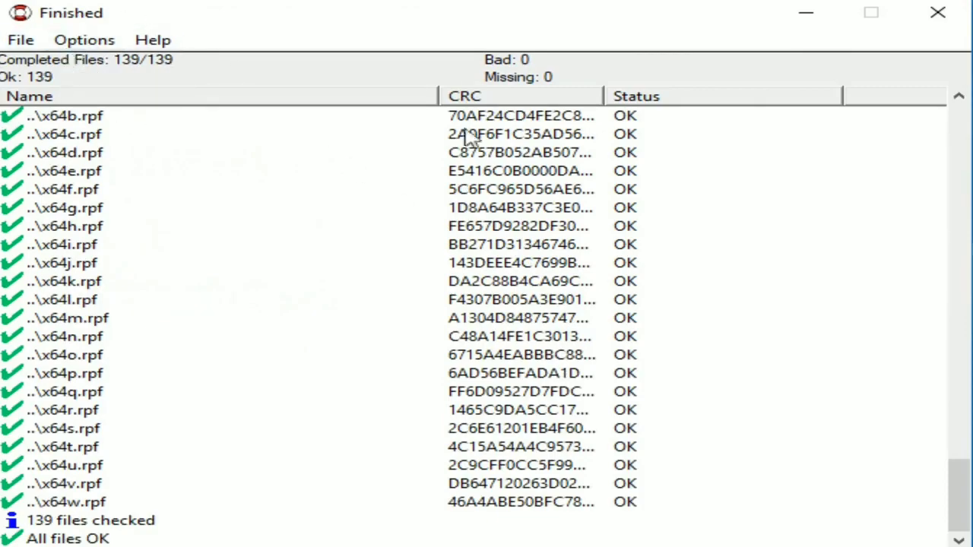
pyautogui.click(542, 64)
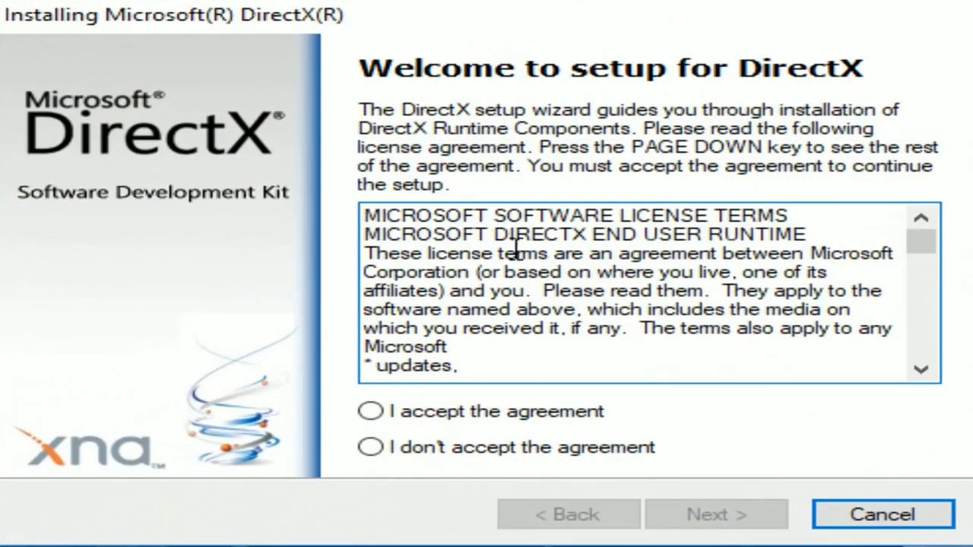
# Accept the DirectX license agreement and complete the DirectX setup
pyautogui.click(441, 414)
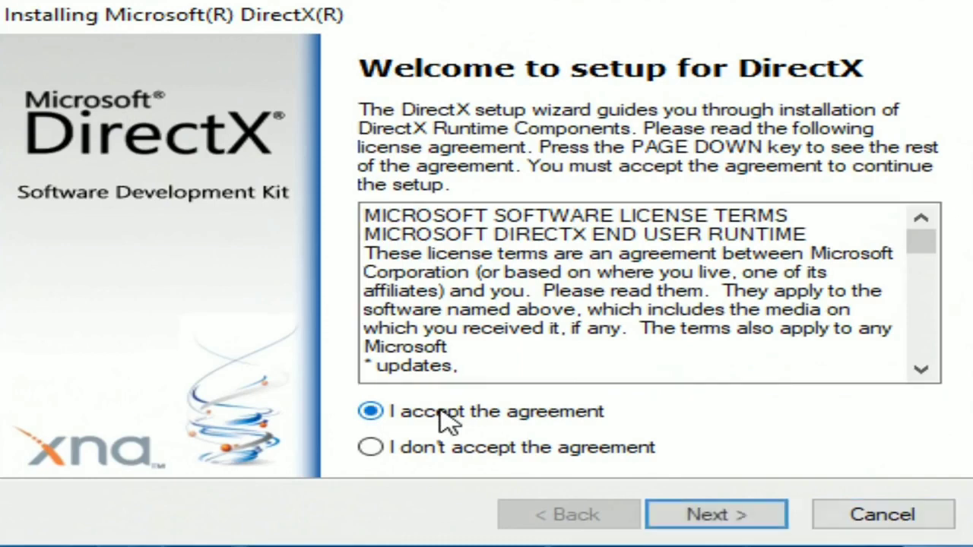
pyautogui.click(750, 517)
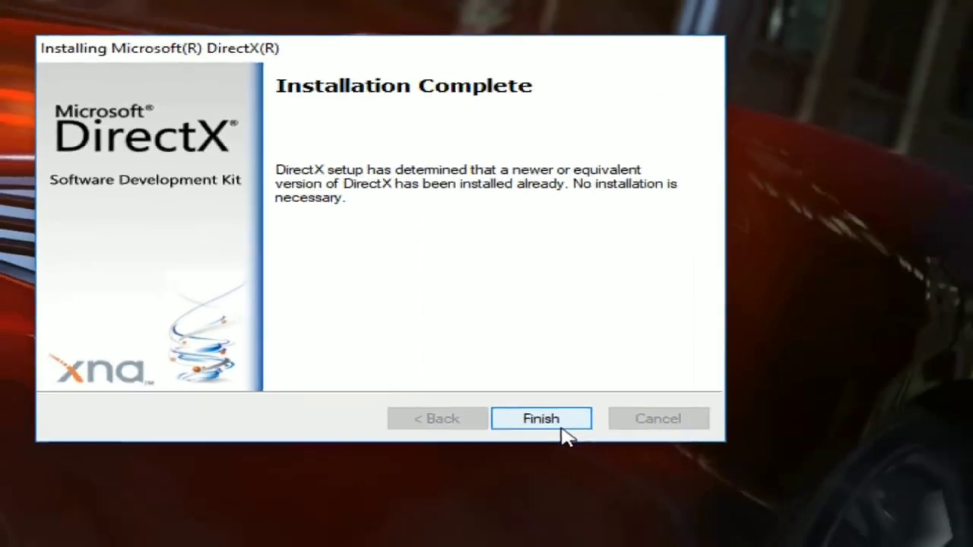
pyautogui.click(743, 524)
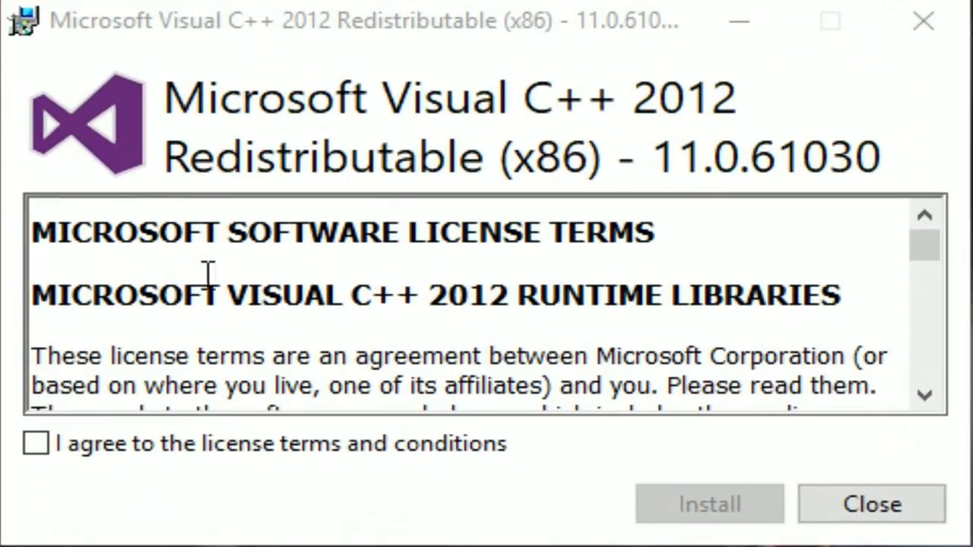
# Agree to the license terms and install the Microsoft Visual C++ 2012 Redistributable in both x86 and x64 versions
pyautogui.click(144, 442)
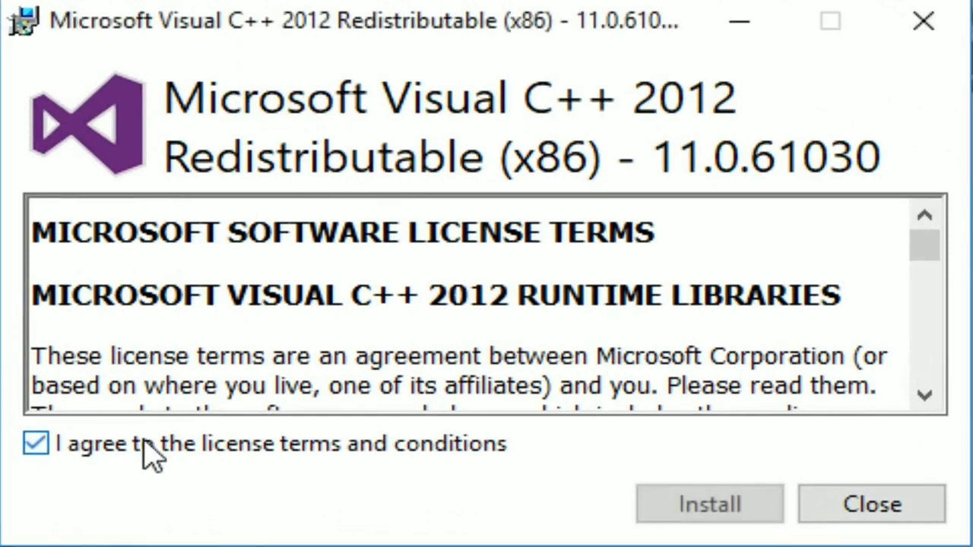
pyautogui.click(732, 508)
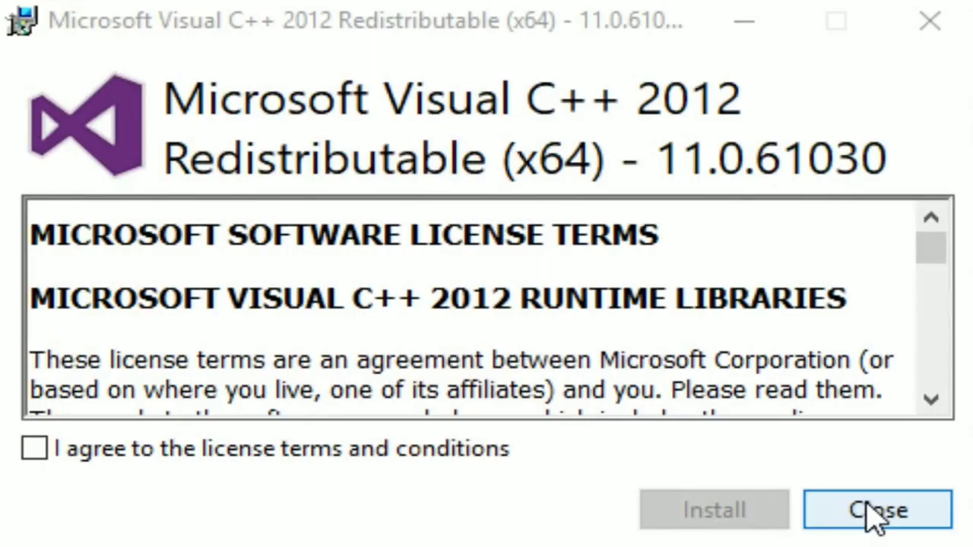
pyautogui.click(390, 449)
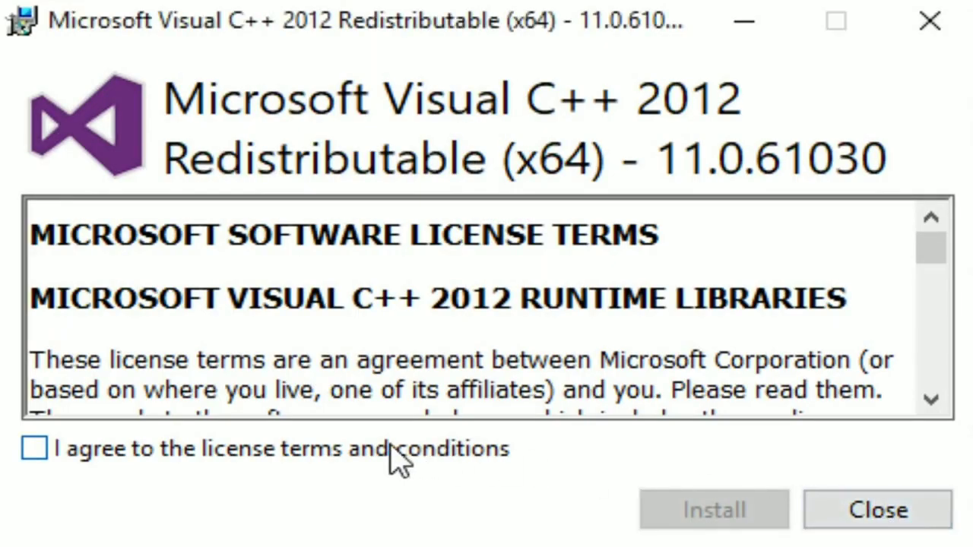
pyautogui.click(704, 508)
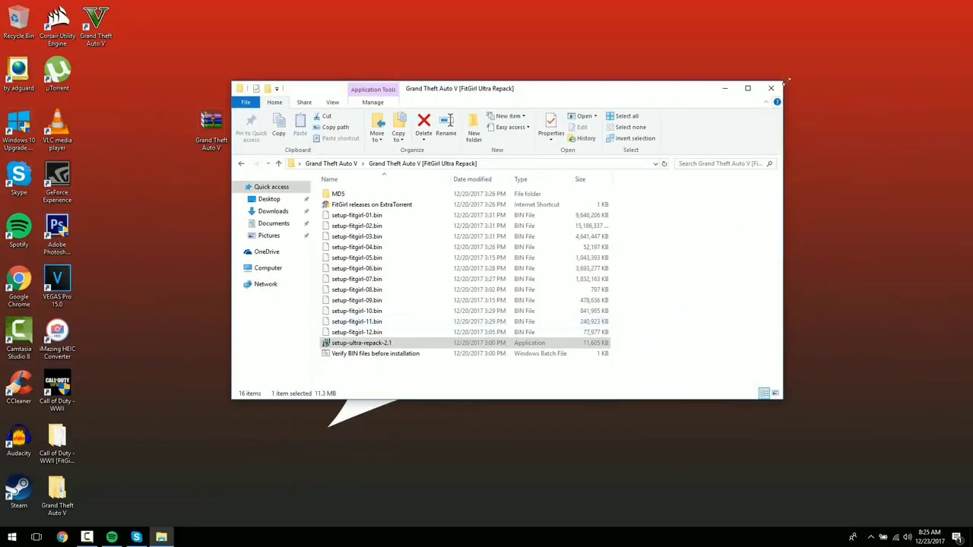
# Close the repack folder and set the Grand Theft Auto V desktop shortcut to run as an administrator
pyautogui.click(775, 87)
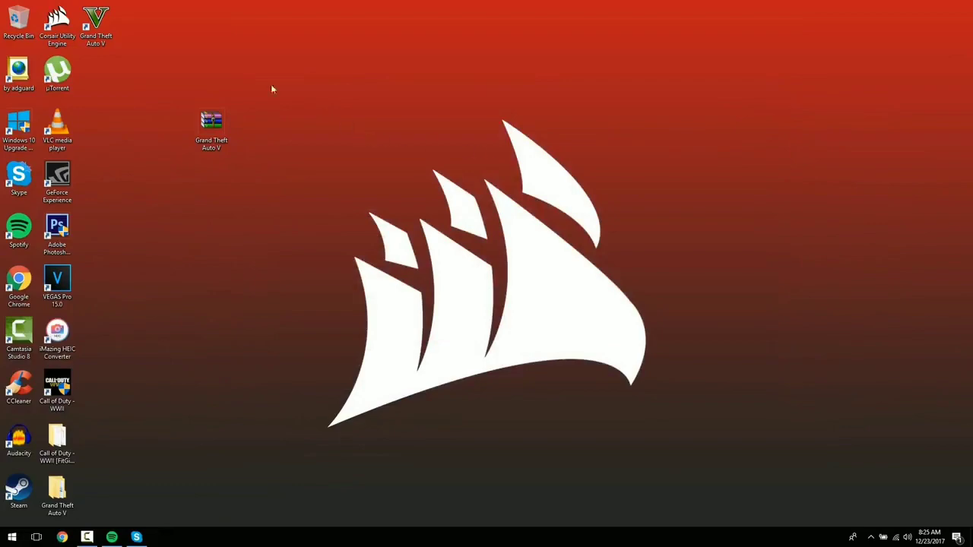
pyautogui.rightClick(92, 28)
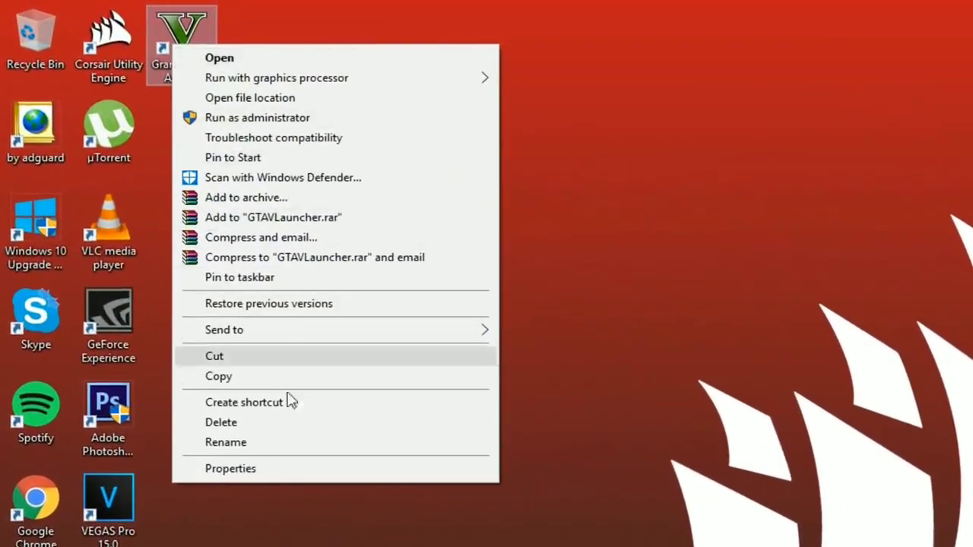
pyautogui.click(279, 469)
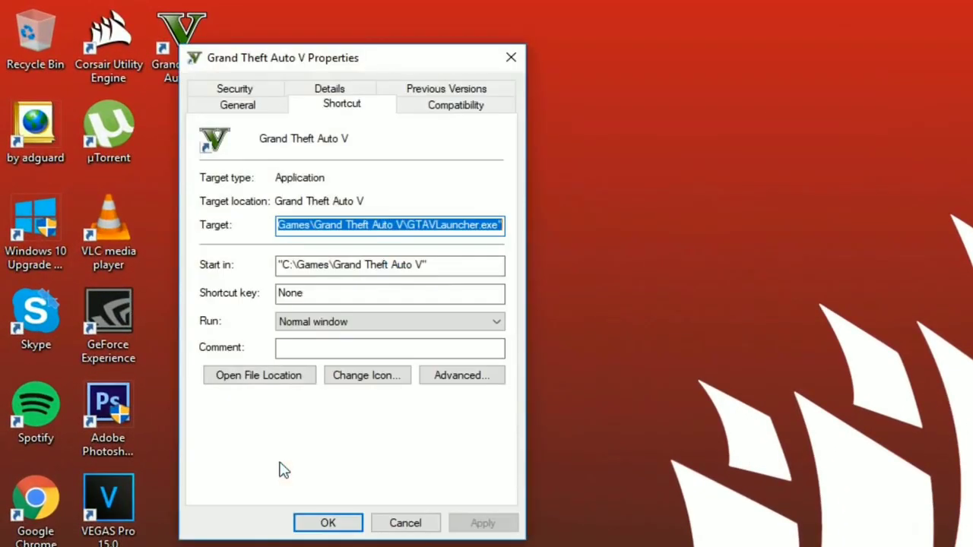
pyautogui.click(438, 107)
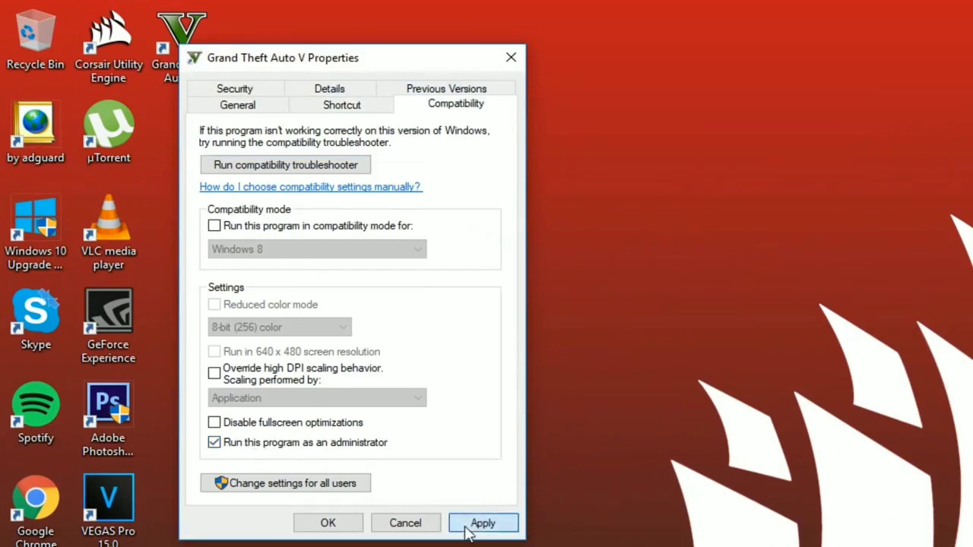
pyautogui.click(346, 530)
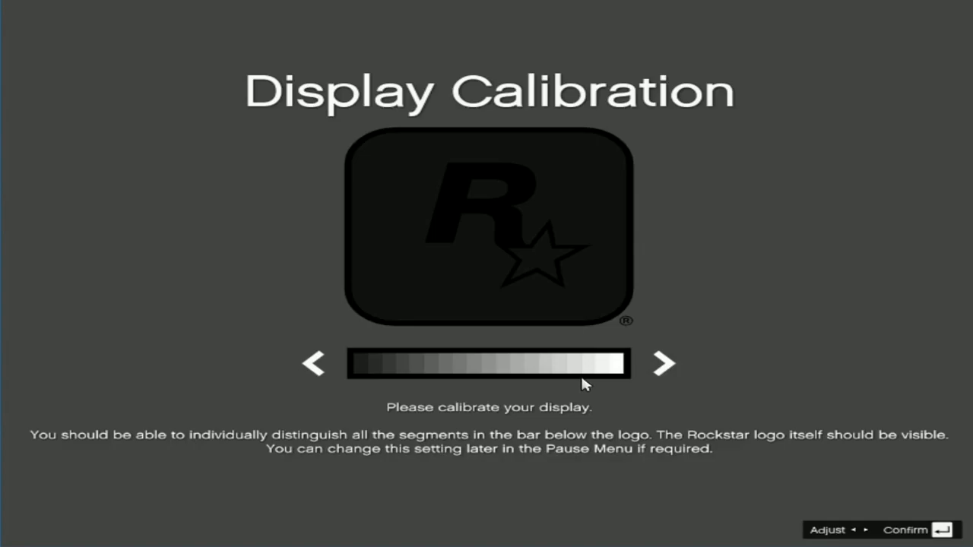
# Confirm the game's display calibration and continue into Story Mode
pyautogui.press('Return')
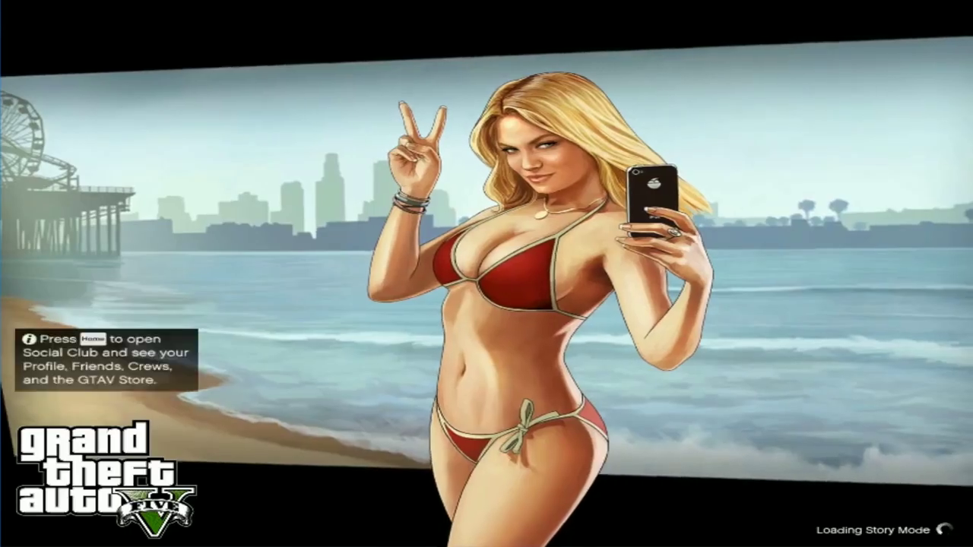